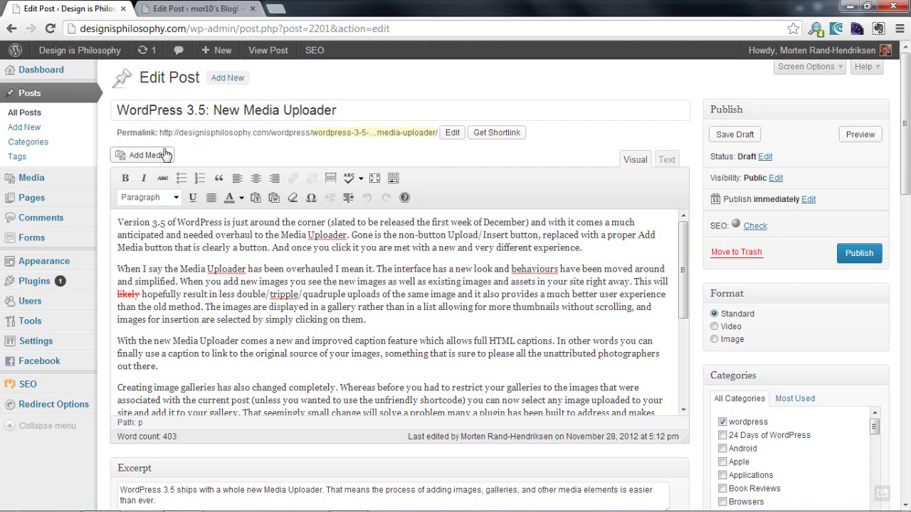
Step: Compare with the other blog's old Upload/Insert link, then return to the New Media Uploader post
{"action": "left_click", "coordinate": [197, 10]}
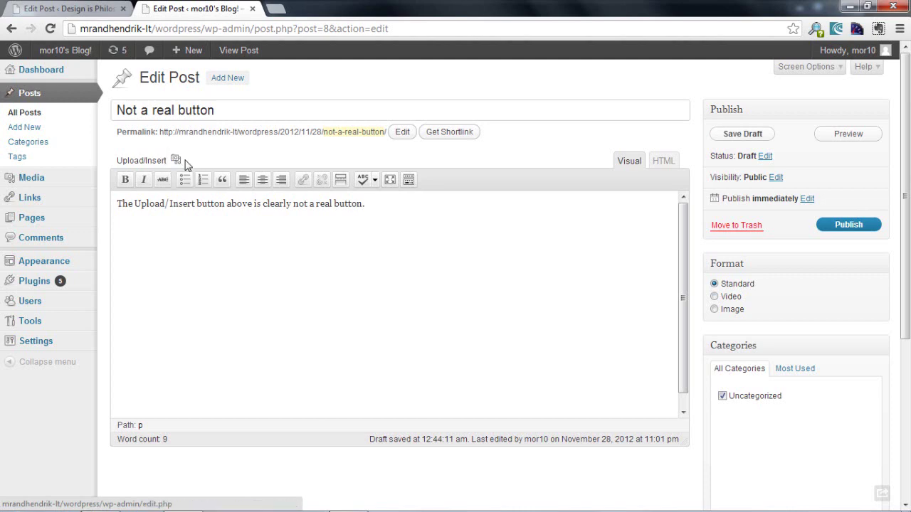
{"action": "left_click", "coordinate": [91, 13]}
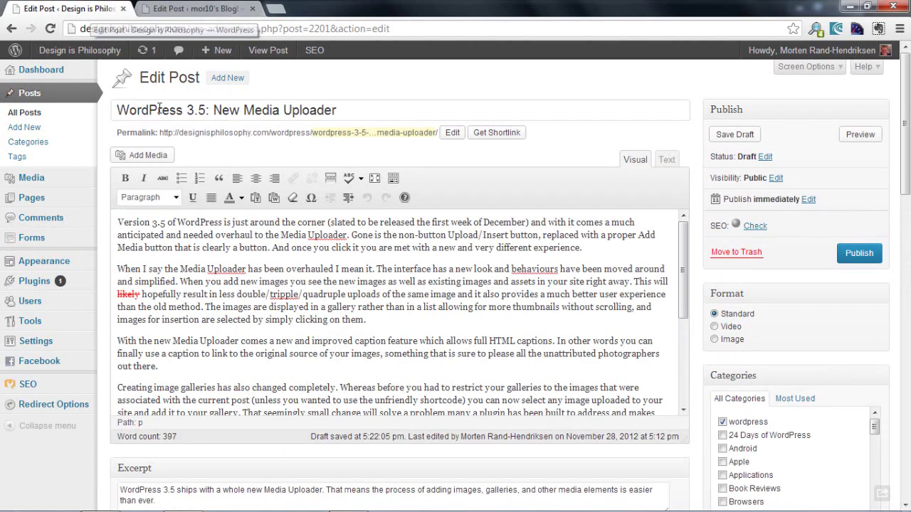
Step: Open the Insert Media window, view Media Library and Embed From URL, then return to Upload Files
{"action": "left_click", "coordinate": [159, 158]}
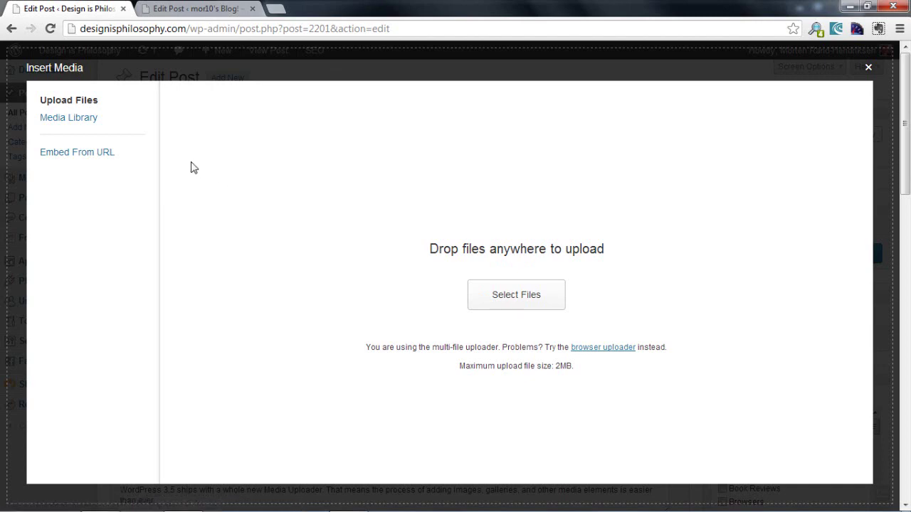
{"action": "left_click", "coordinate": [87, 120]}
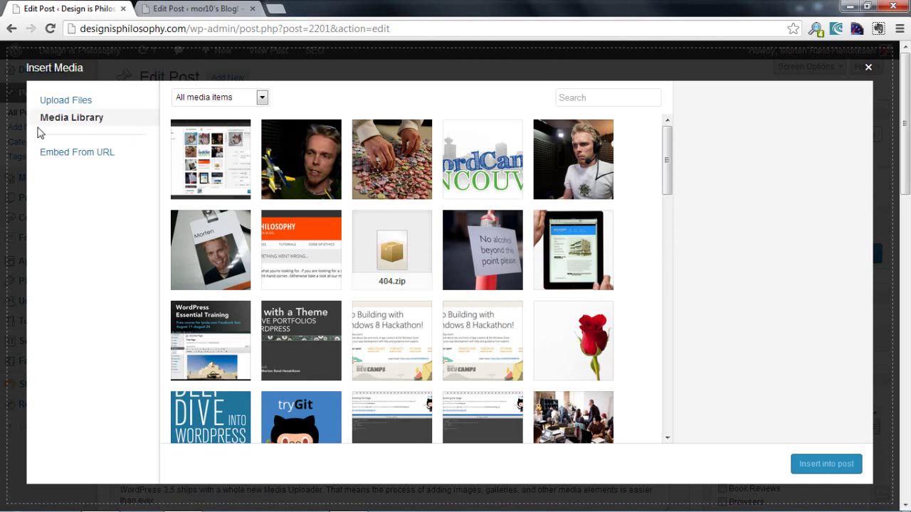
{"action": "left_click", "coordinate": [61, 154]}
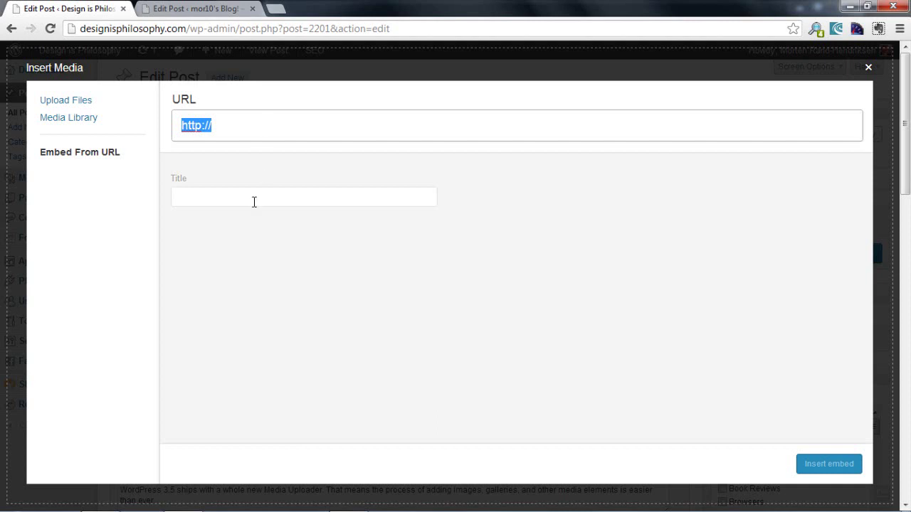
{"action": "left_click", "coordinate": [87, 104]}
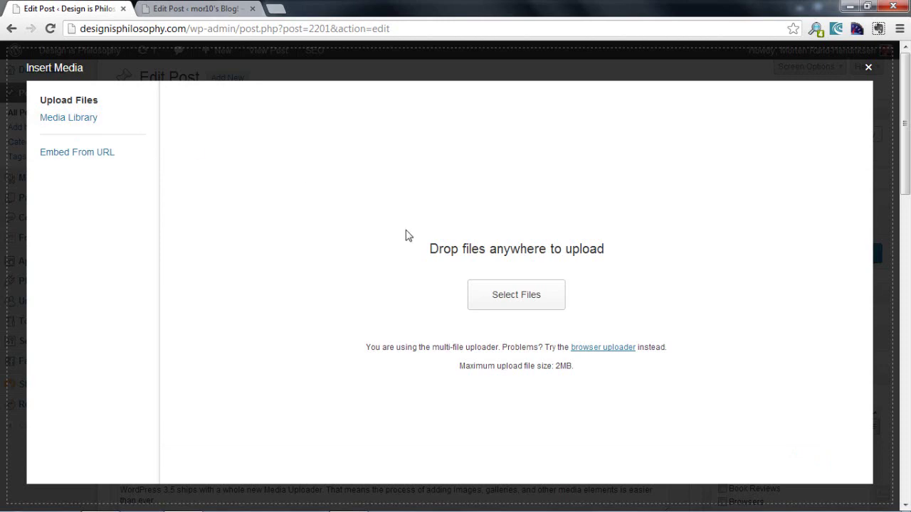
Step: Upload the html5 image from the Pictures folder into the media library
{"action": "left_click", "coordinate": [495, 298]}
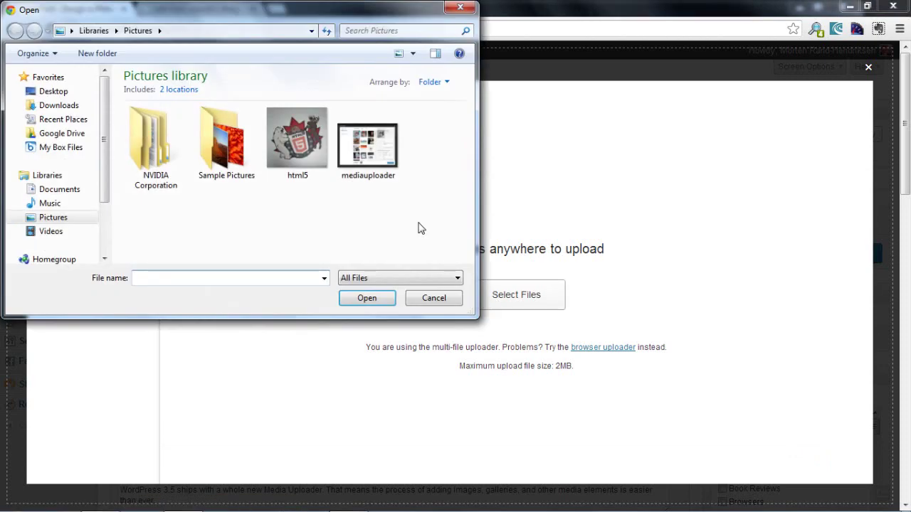
{"action": "left_click", "coordinate": [316, 149]}
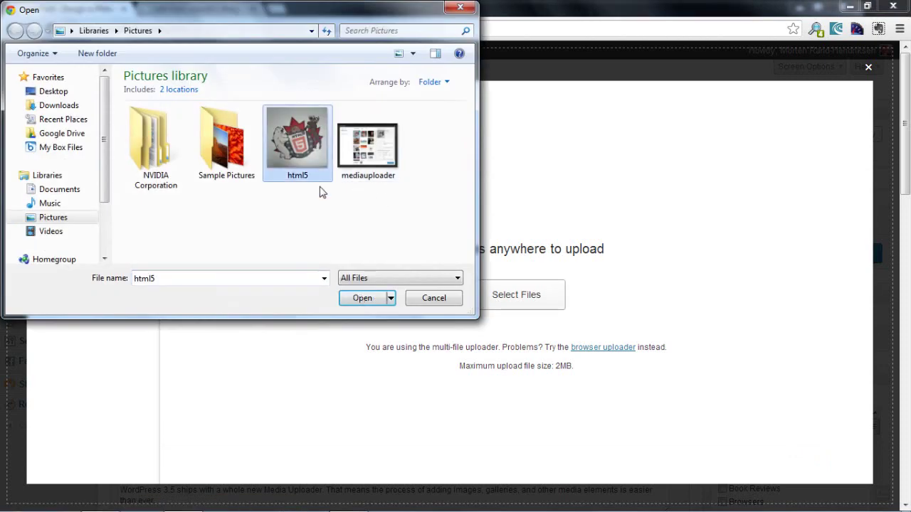
{"action": "left_click", "coordinate": [376, 299]}
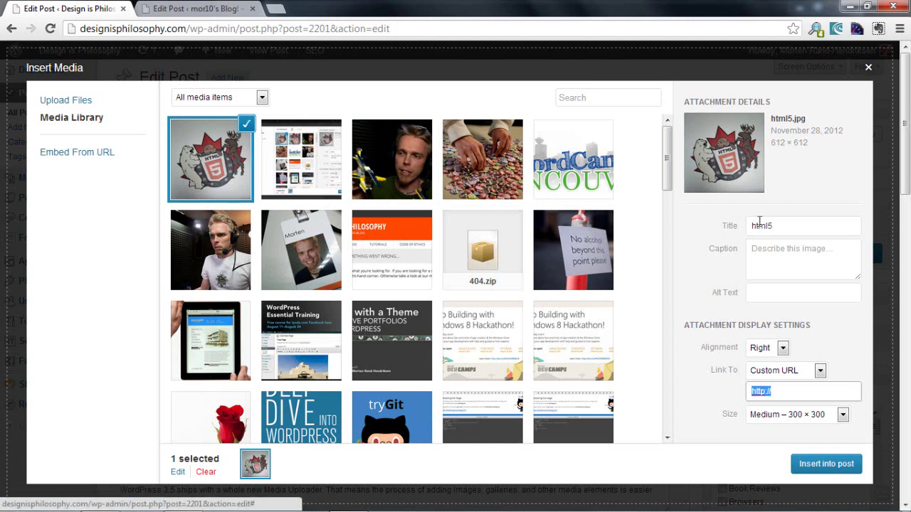
Step: Give html5.jpg the alt text 'Canadian HTML5 Crest'
{"action": "left_click", "coordinate": [791, 226]}
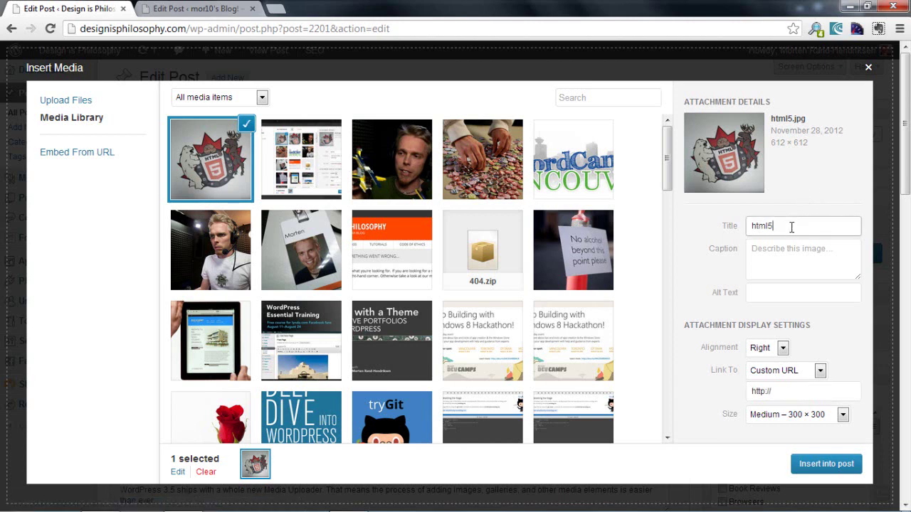
{"action": "left_click", "coordinate": [780, 297]}
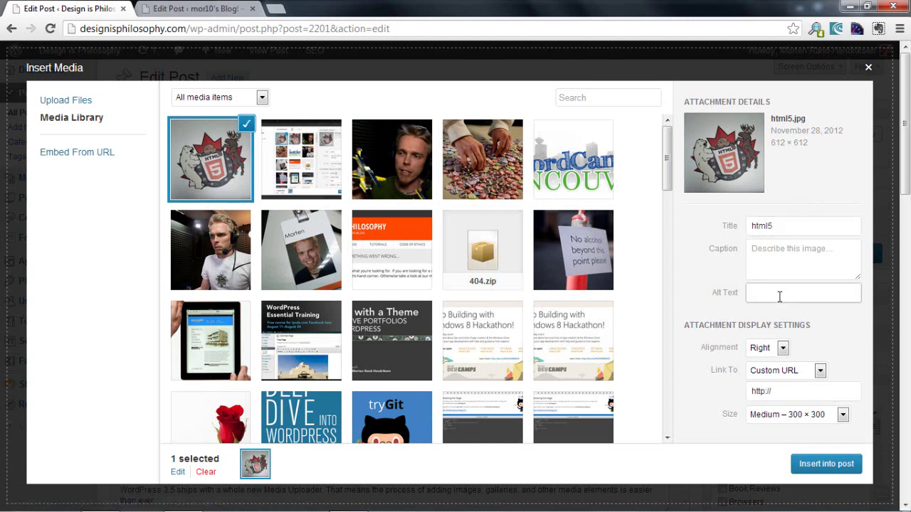
{"action": "type", "text": "Canadian HTML5 Crest"}
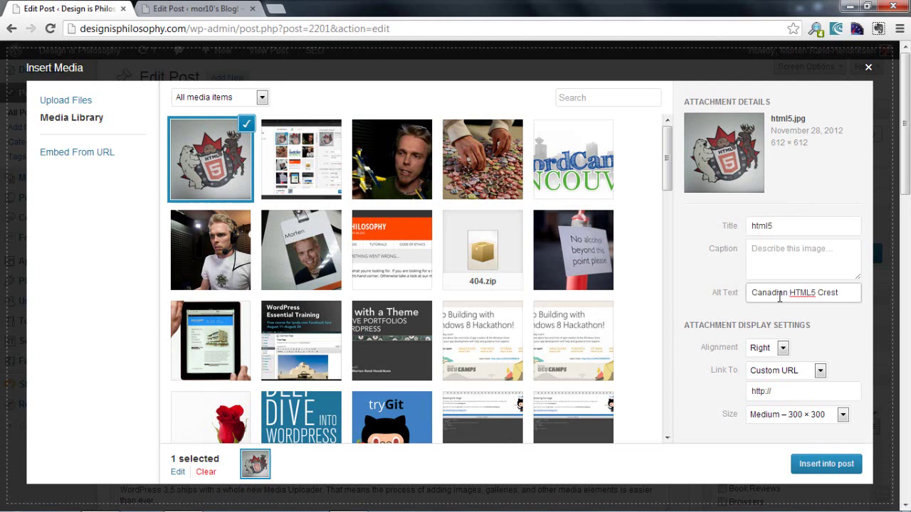
Step: Keep Right alignment and Medium size, and link the image to the Media File
{"action": "left_click", "coordinate": [783, 348]}
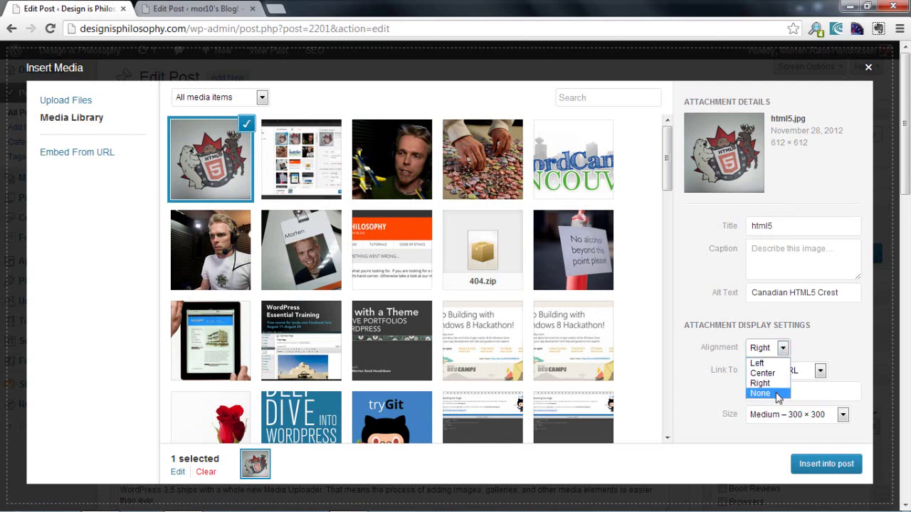
{"action": "left_click", "coordinate": [822, 357]}
{"action": "left_click", "coordinate": [820, 370]}
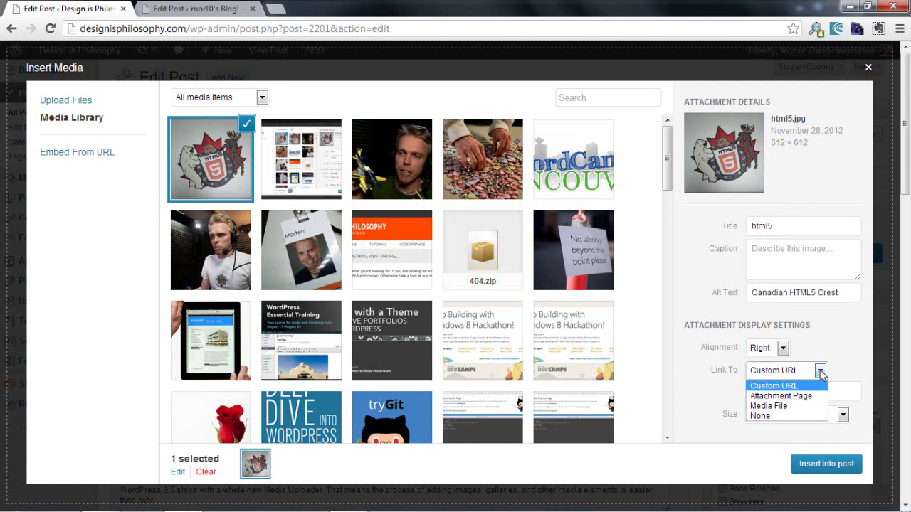
{"action": "left_click", "coordinate": [788, 397]}
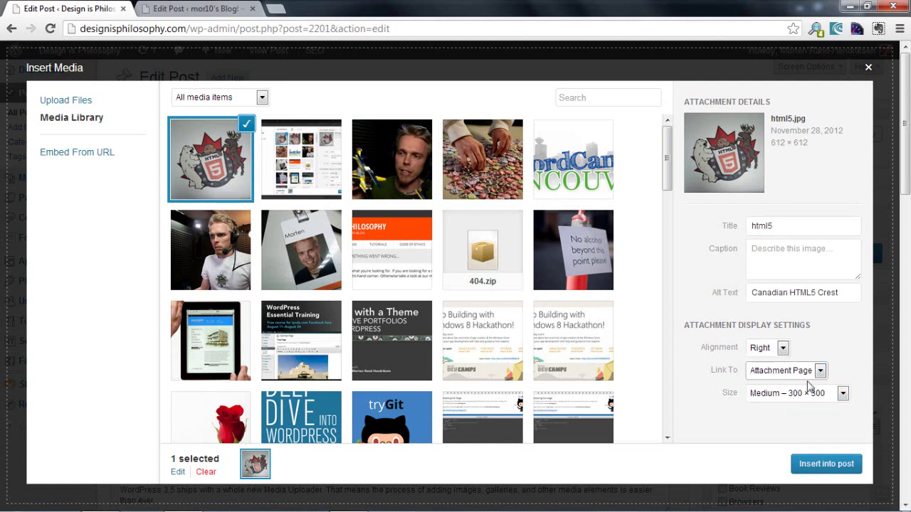
{"action": "left_click", "coordinate": [820, 371]}
{"action": "left_click", "coordinate": [783, 406]}
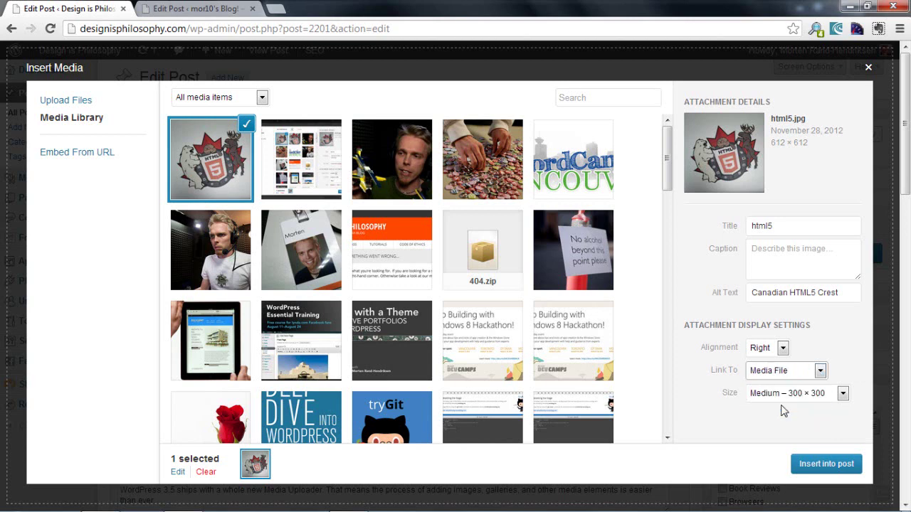
{"action": "left_click", "coordinate": [843, 396]}
{"action": "left_click", "coordinate": [794, 263]}
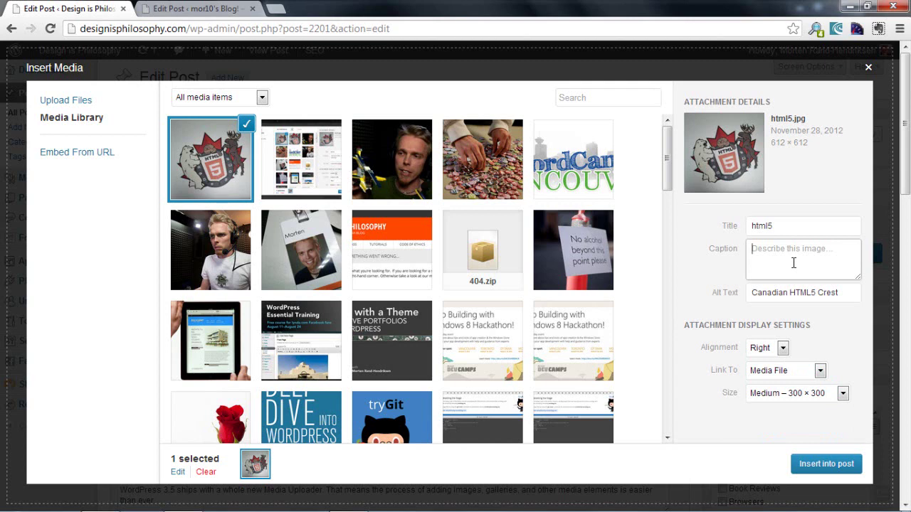
Step: Enter '<strong>Bold</strong> text.' as the image caption
{"action": "type", "text": "<strong>Bold</"}
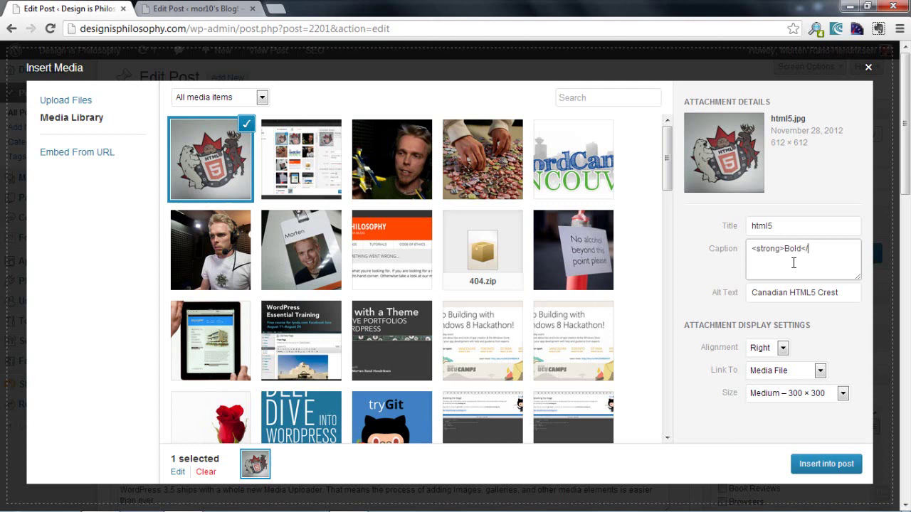
{"action": "type", "text": "strong> text."}
Step: Insert the captioned crest image into the post, check its edit options, and return to the text
{"action": "left_click", "coordinate": [826, 464]}
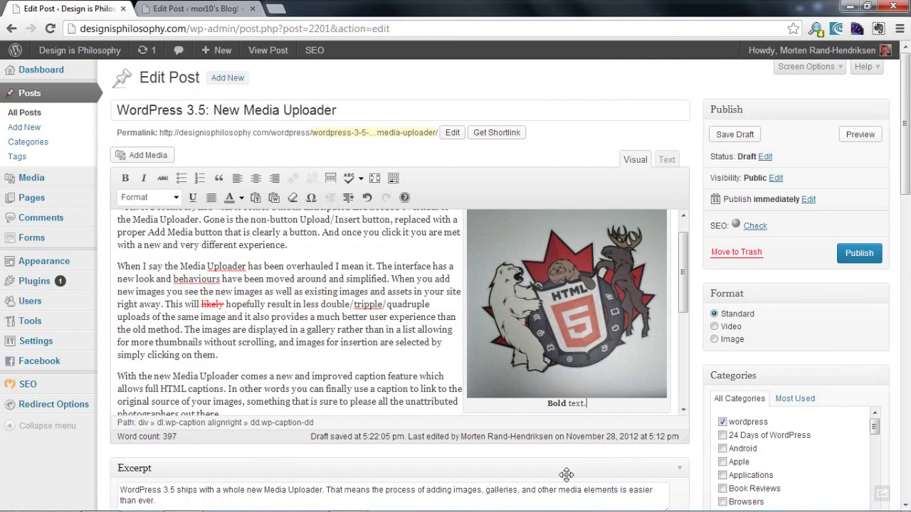
{"action": "scroll", "coordinate": [685, 278], "scroll_direction": "up", "scroll_amount": 1}
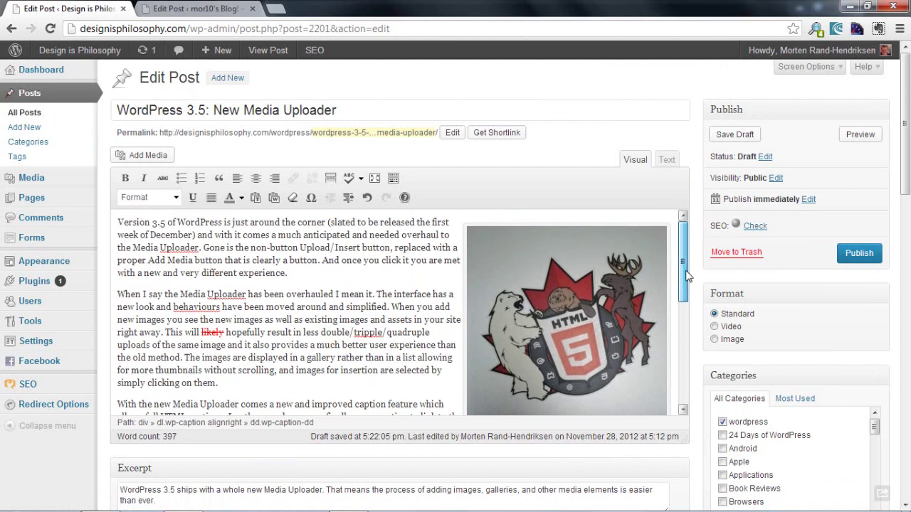
{"action": "left_click", "coordinate": [620, 273]}
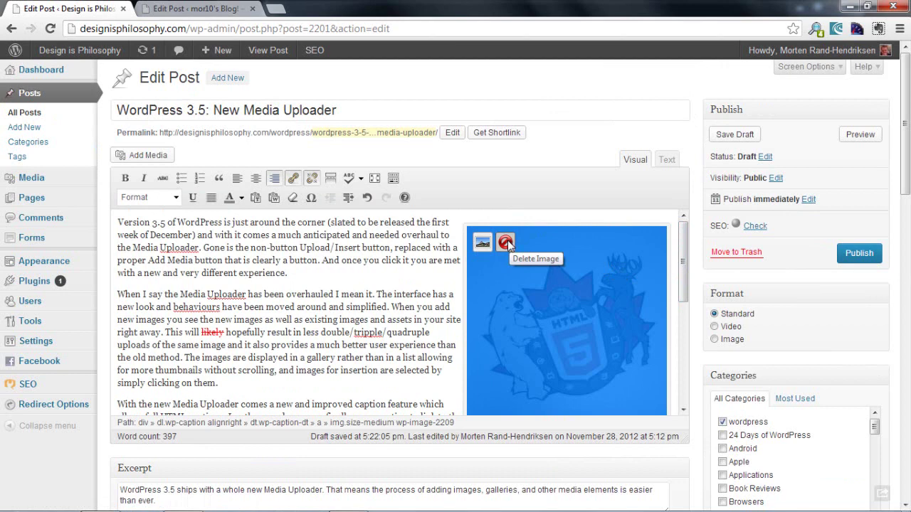
{"action": "left_click", "coordinate": [483, 243]}
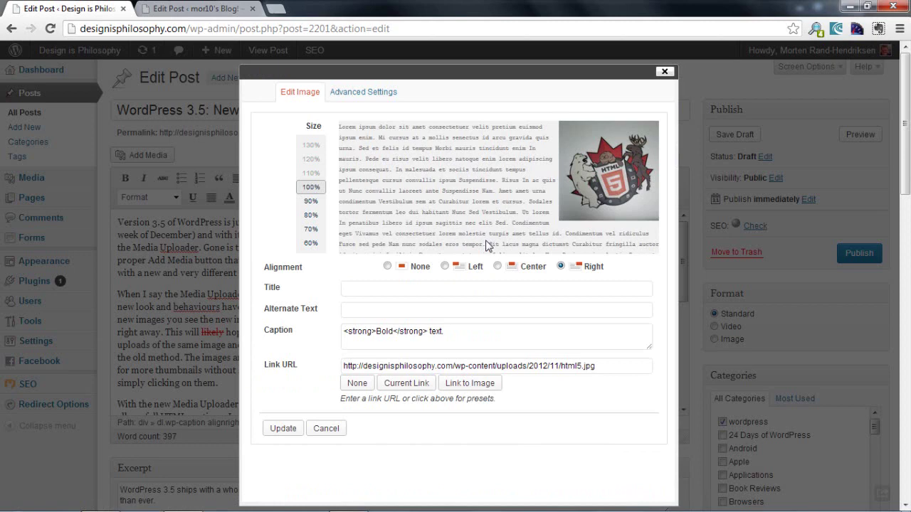
{"action": "left_click", "coordinate": [664, 72]}
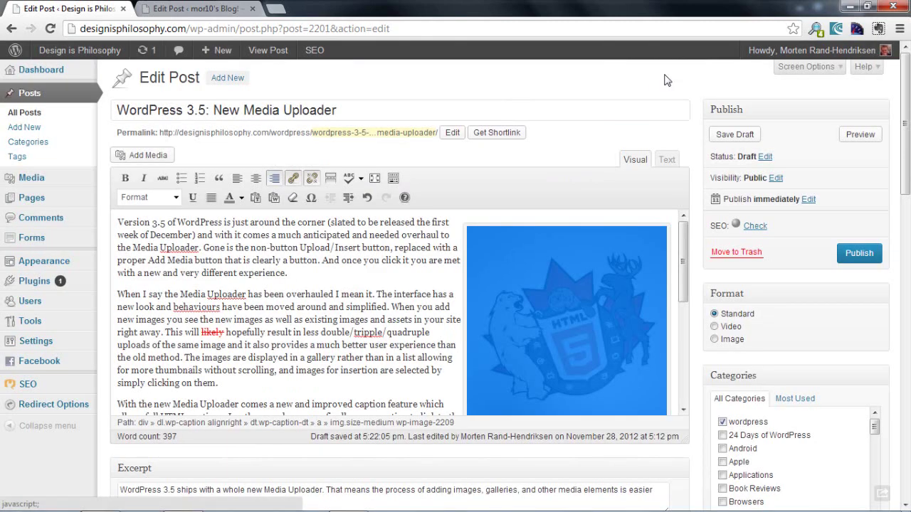
{"action": "left_click", "coordinate": [355, 259]}
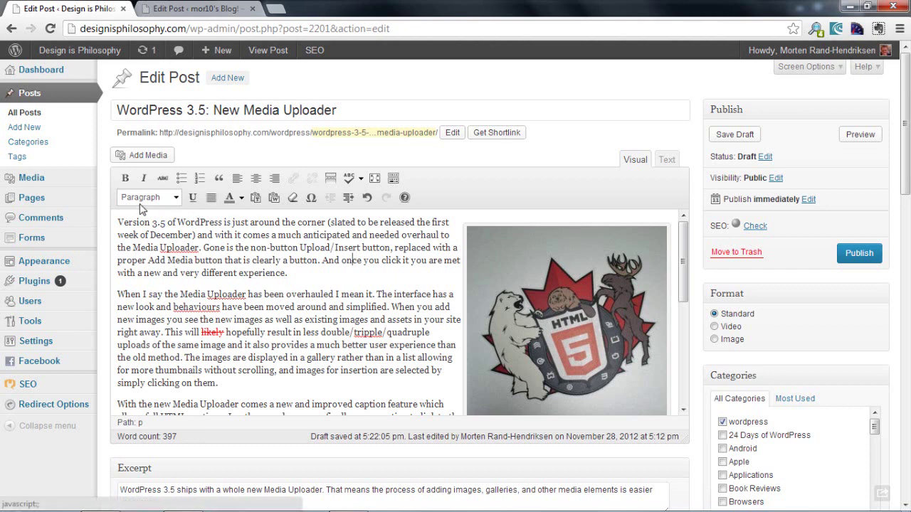
Step: Place the cursor just before 'Version' at the start of the first paragraph
{"action": "left_click", "coordinate": [118, 223]}
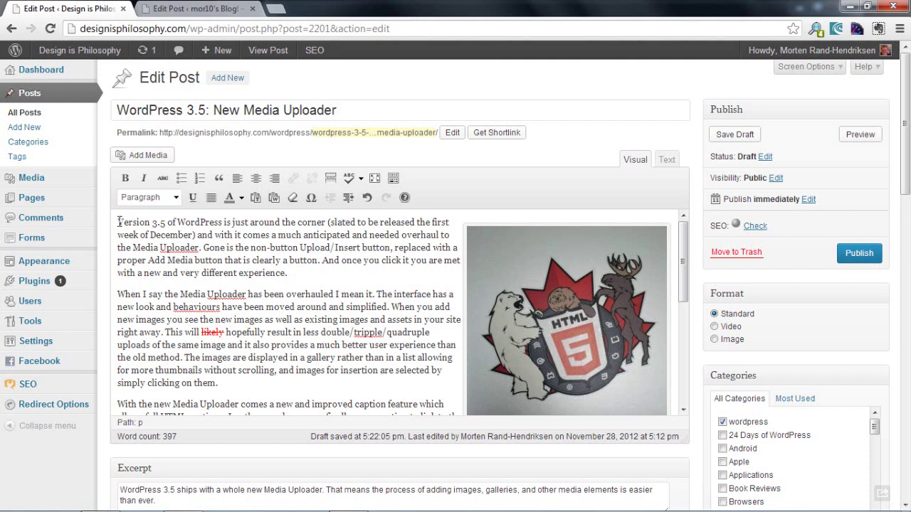
Step: Select five library images, ending with mediauploader.png, and create a new gallery from them
{"action": "left_click", "coordinate": [158, 159]}
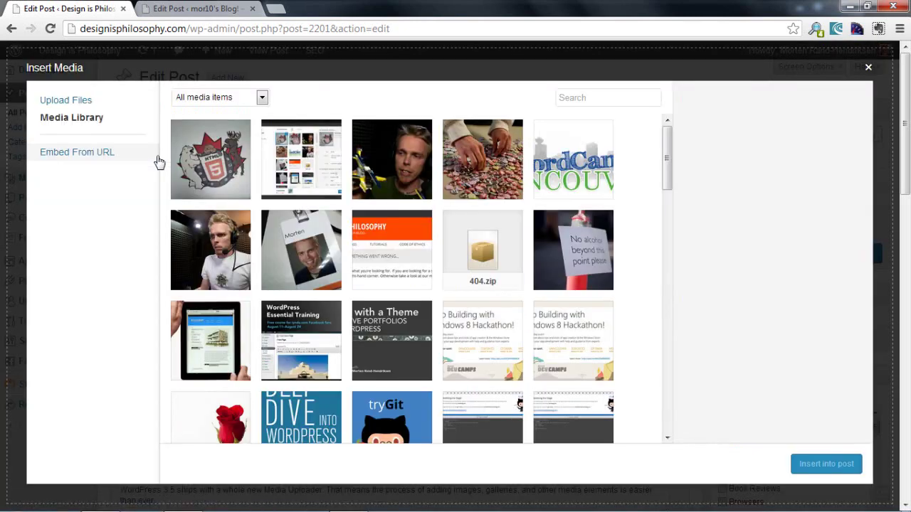
{"action": "left_click", "coordinate": [318, 174]}
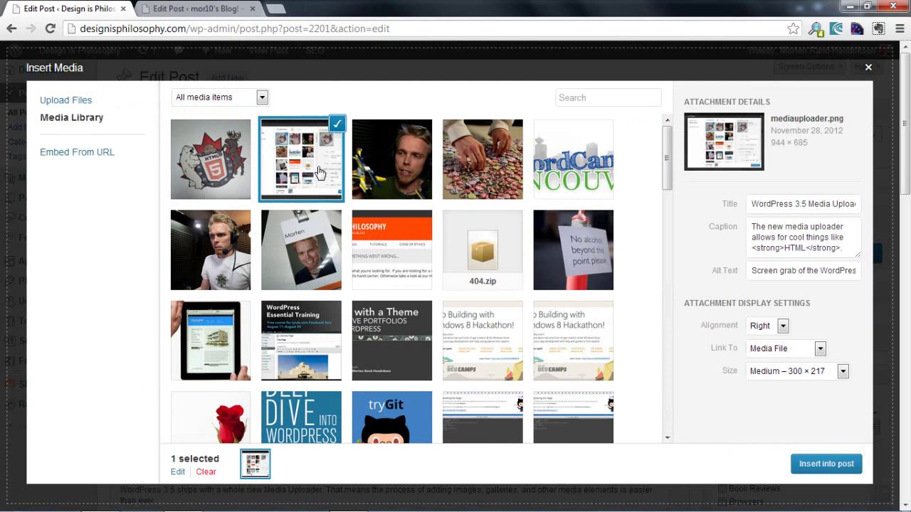
{"action": "left_click", "coordinate": [310, 263]}
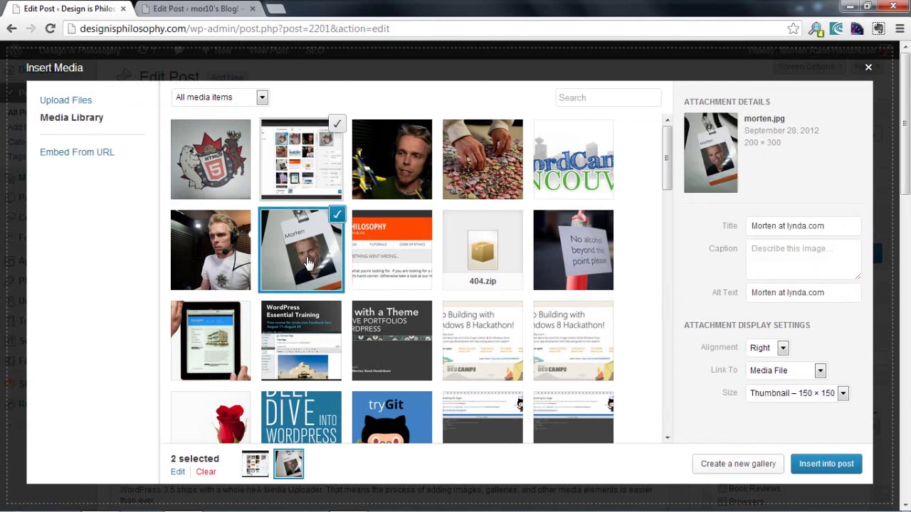
{"action": "left_click", "coordinate": [403, 257]}
{"action": "left_click", "coordinate": [403, 339]}
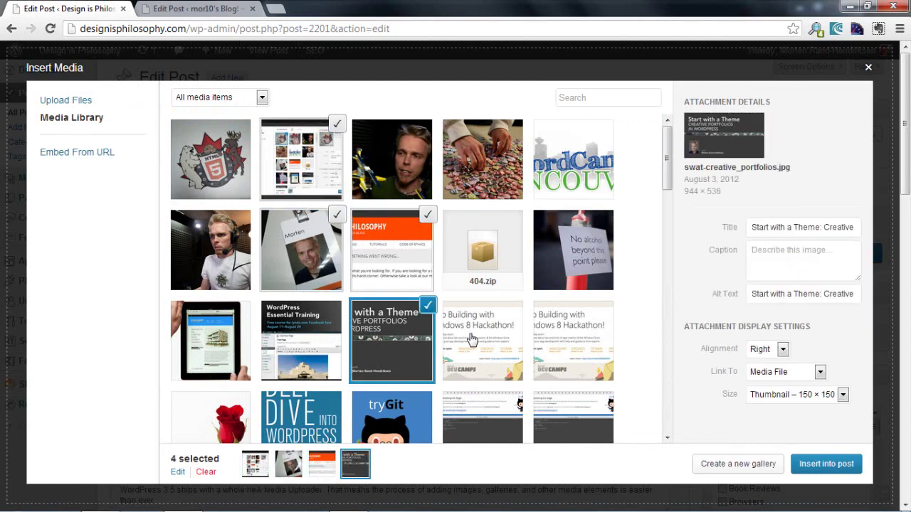
{"action": "left_click", "coordinate": [472, 341]}
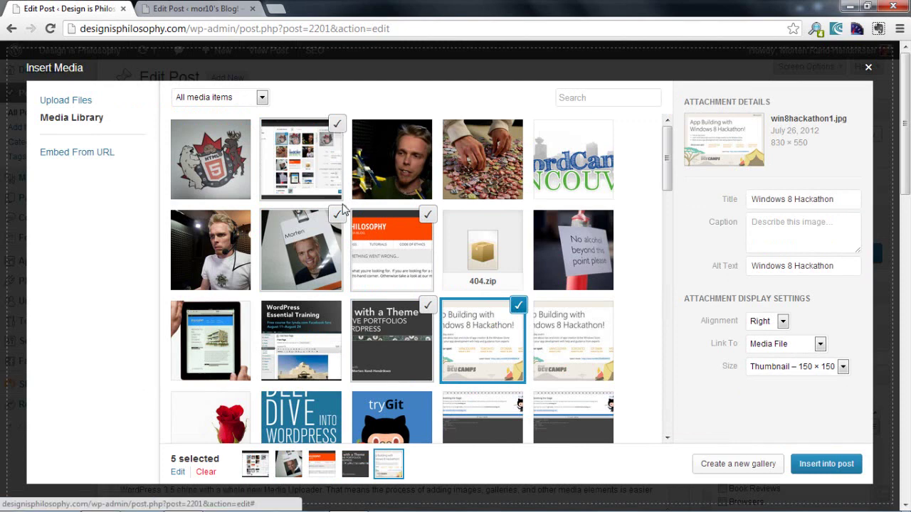
{"action": "left_click", "coordinate": [341, 129]}
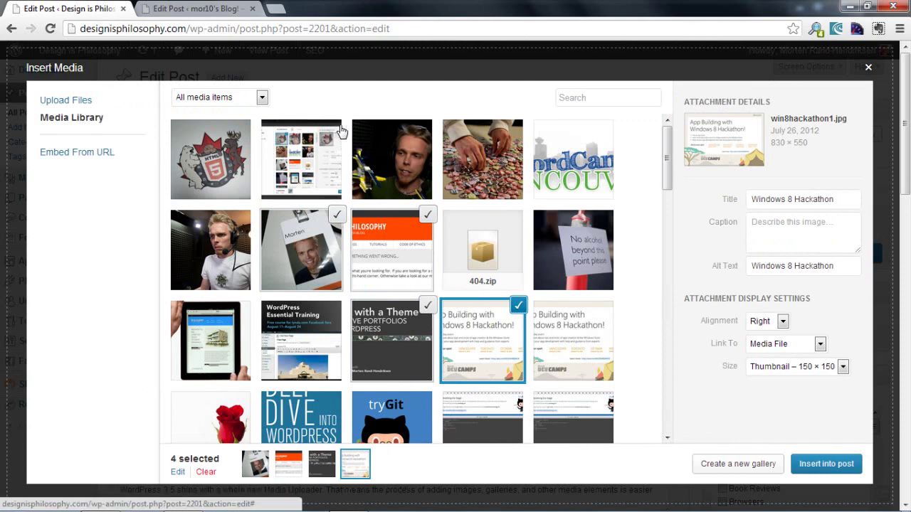
{"action": "left_click", "coordinate": [310, 153]}
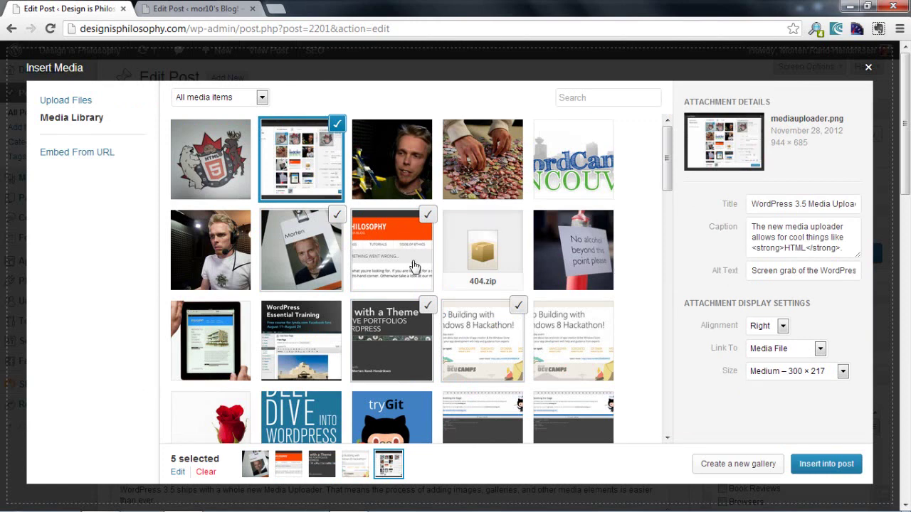
{"action": "left_click", "coordinate": [740, 464]}
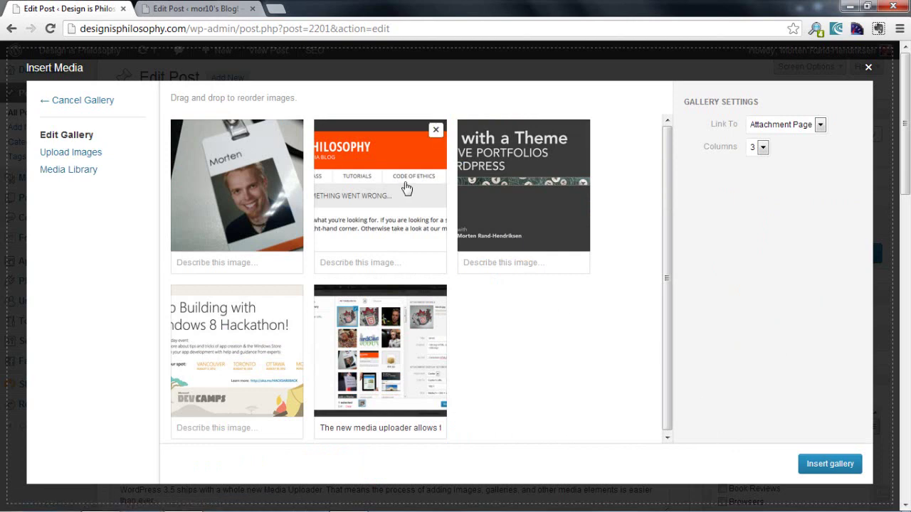
Step: Move the orange Philosophy image to third place, leave links unchanged, and insert the gallery
{"action": "left_click_drag", "start_coordinate": [406, 187], "coordinate": [560, 366]}
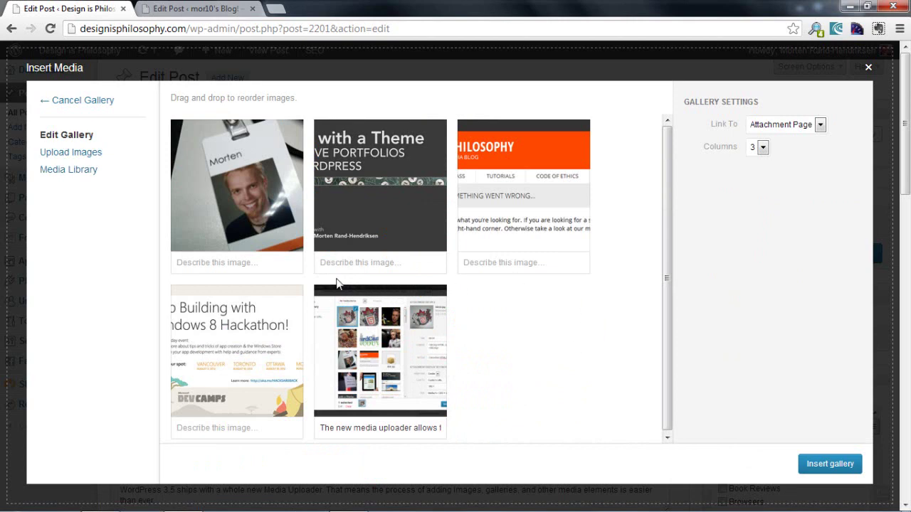
{"action": "left_click", "coordinate": [352, 261]}
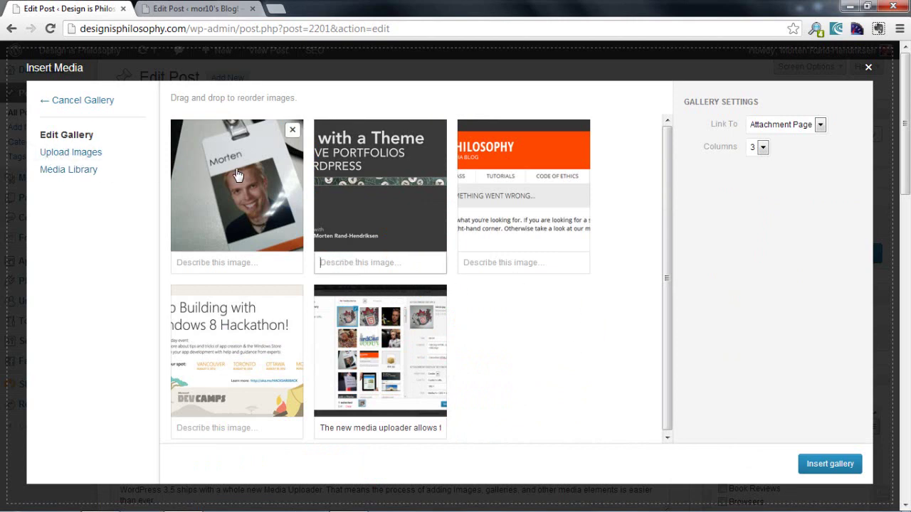
{"action": "left_click", "coordinate": [821, 125]}
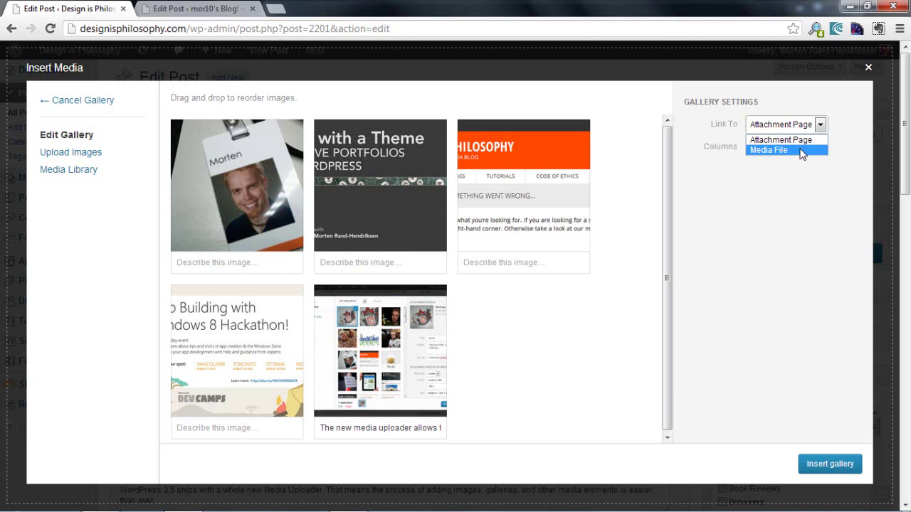
{"action": "left_click", "coordinate": [817, 191]}
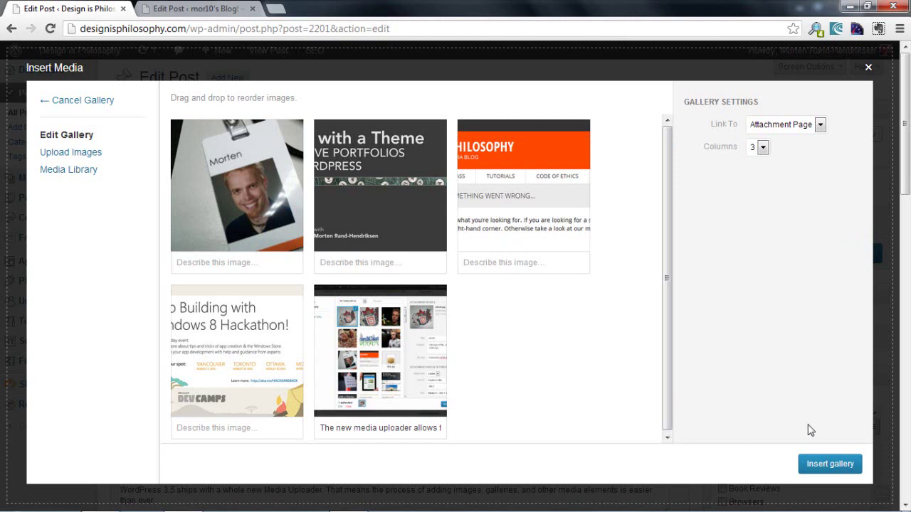
{"action": "left_click", "coordinate": [830, 463]}
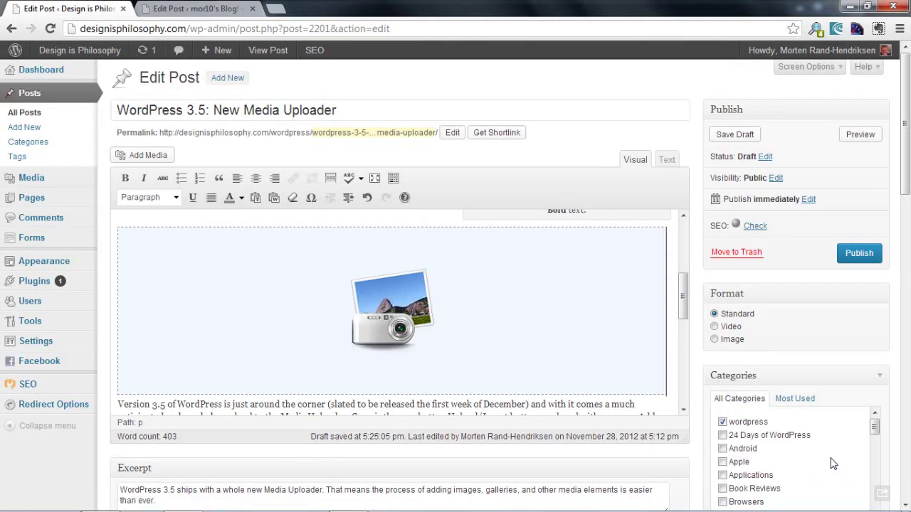
Step: Preview the post in a new tab and scroll to view the crest image and gallery
{"action": "left_click", "coordinate": [864, 137]}
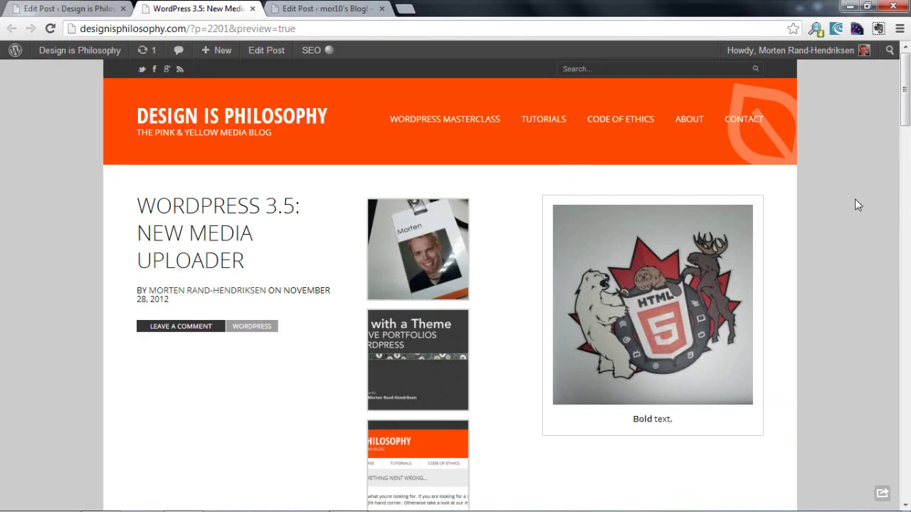
{"action": "scroll", "coordinate": [853, 209], "scroll_direction": "down", "scroll_amount": 7}
{"action": "scroll", "coordinate": [853, 209], "scroll_direction": "up", "scroll_amount": 6}
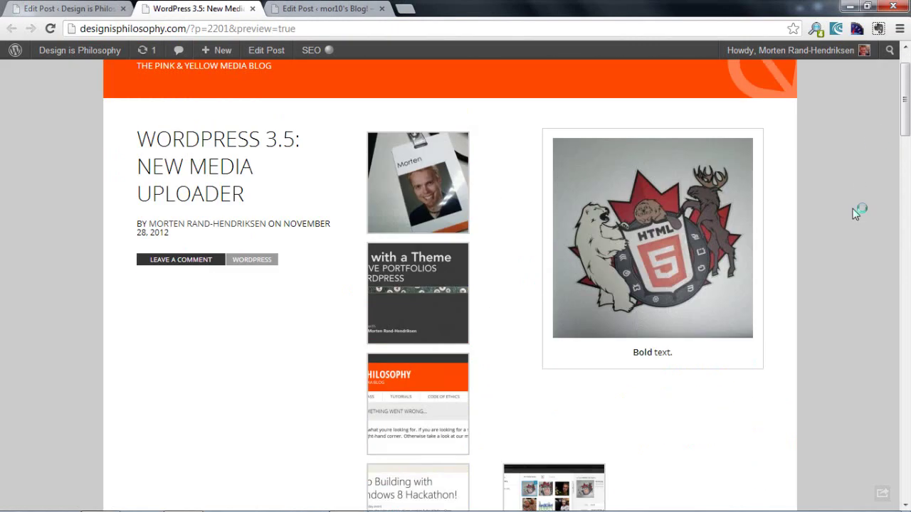
{"action": "scroll", "coordinate": [468, 308], "scroll_direction": "down", "scroll_amount": 1}
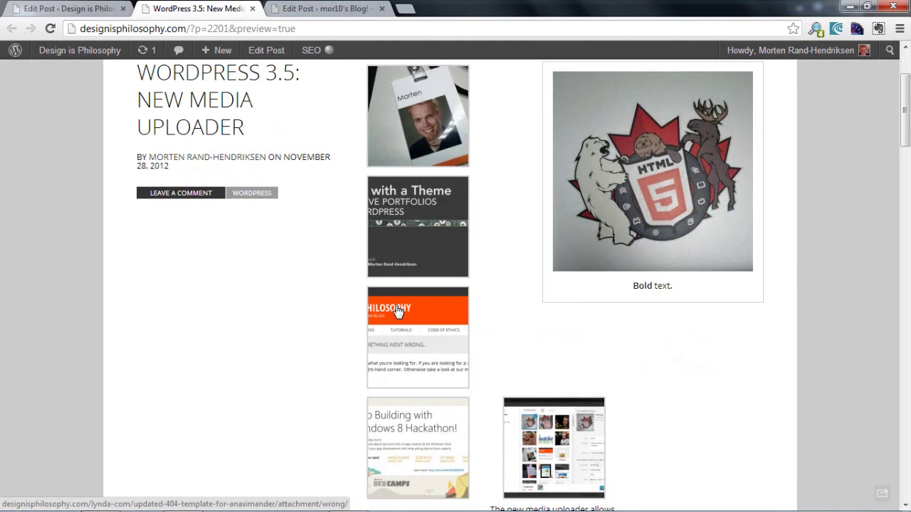
Step: Return to the Edit Post screen, where the gallery placeholder sits above the opening paragraph
{"action": "left_click", "coordinate": [98, 8]}
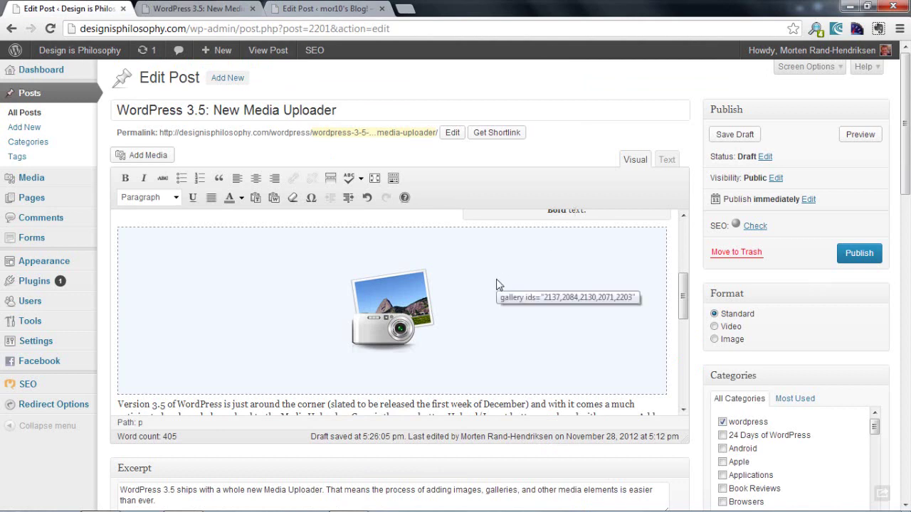
Step: Open the WordPress 3.5 welcome page and scroll past New Default Theme and Retina Ready
{"action": "left_click", "coordinate": [667, 161]}
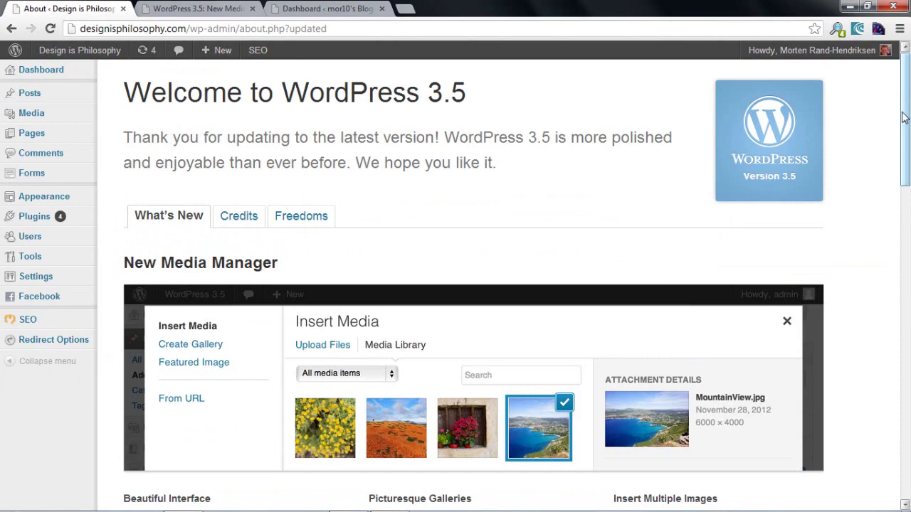
{"action": "left_click_drag", "start_coordinate": [904, 117], "coordinate": [906, 247]}
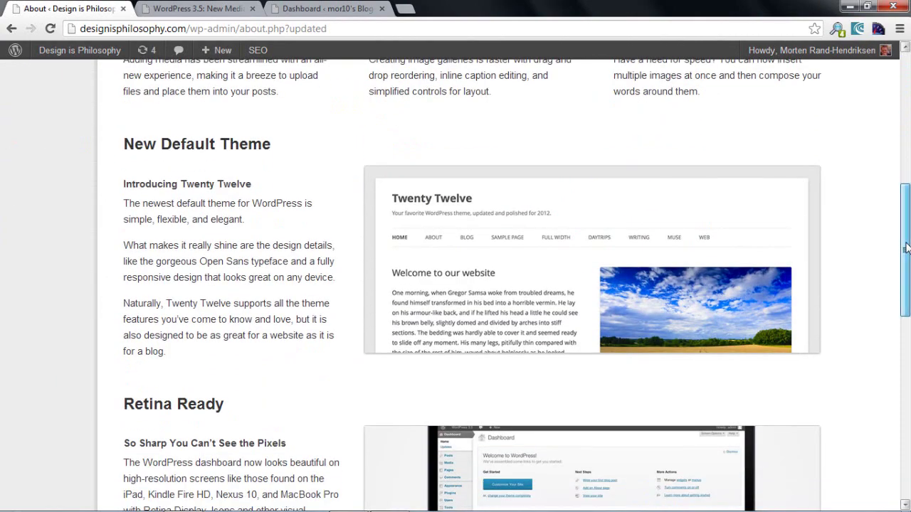
{"action": "left_click_drag", "start_coordinate": [906, 247], "coordinate": [906, 307]}
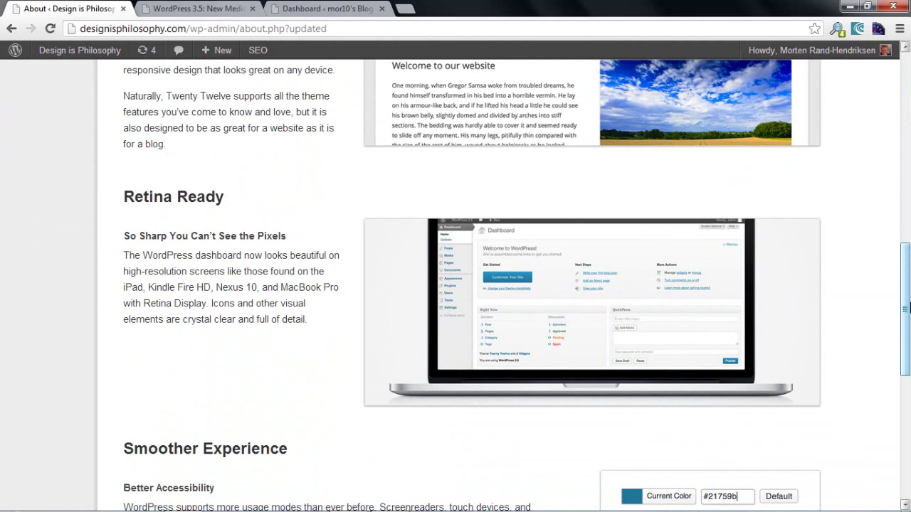